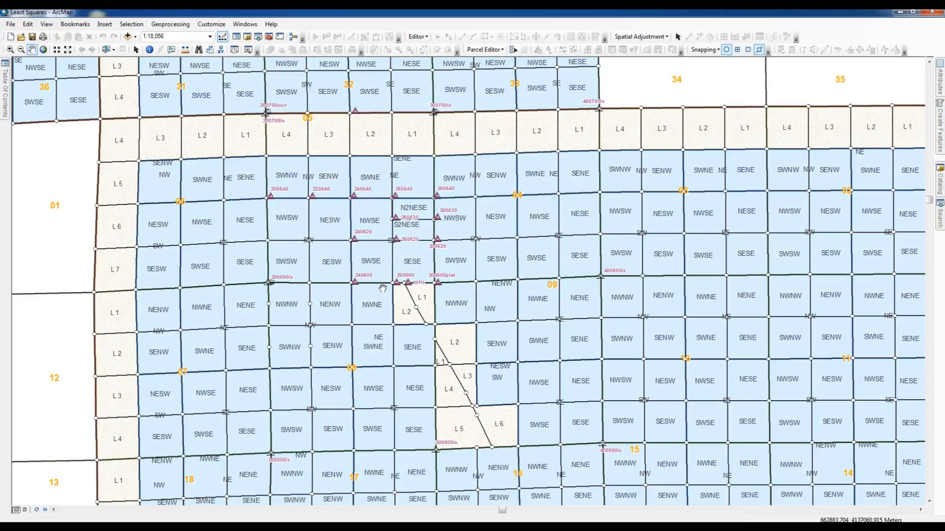
Step: Undo the last parcel fabric edit
left_click(102, 37)
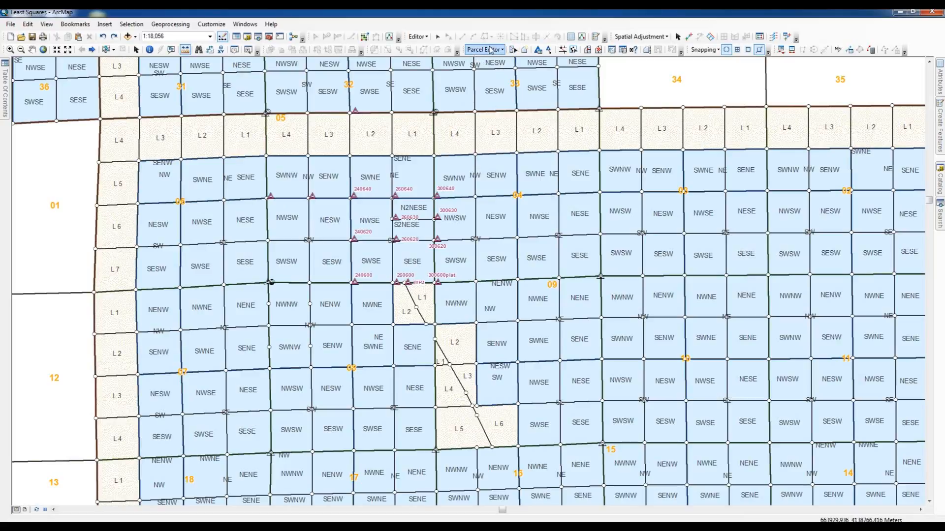
left_click(512, 50)
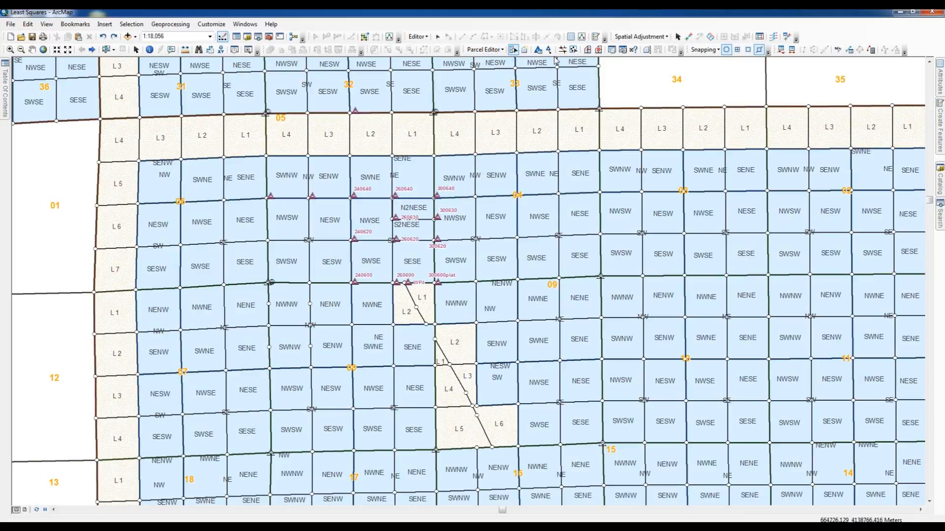
Step: Open the control points list, enable control points 200640 and 220640, and close the list
left_click(537, 49)
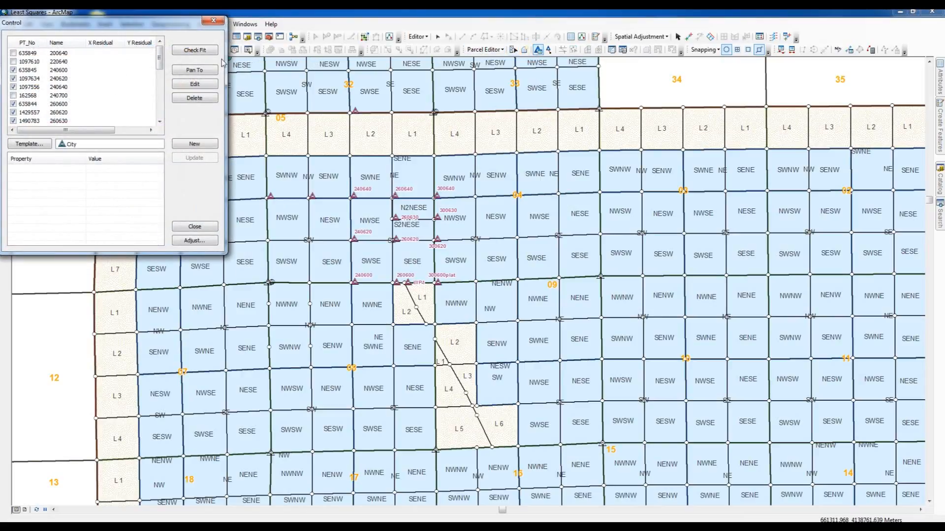
left_click(14, 53)
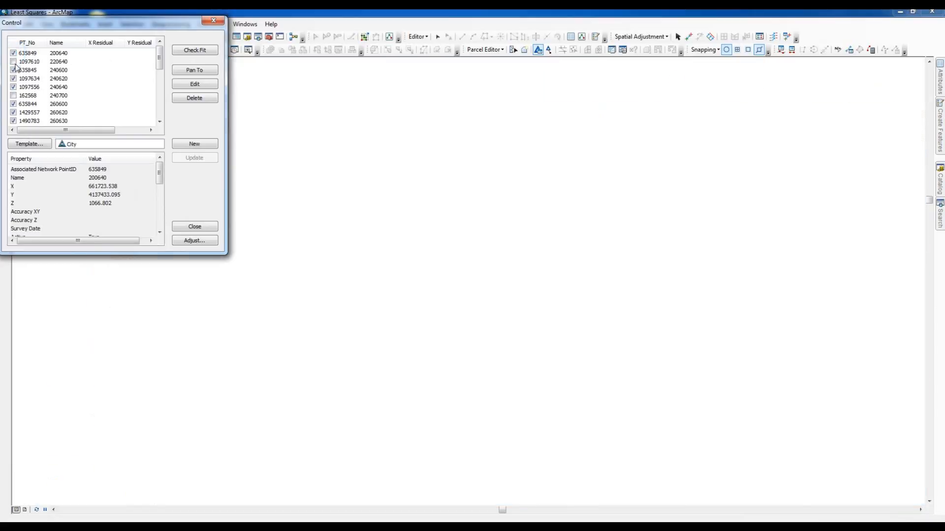
left_click(13, 62)
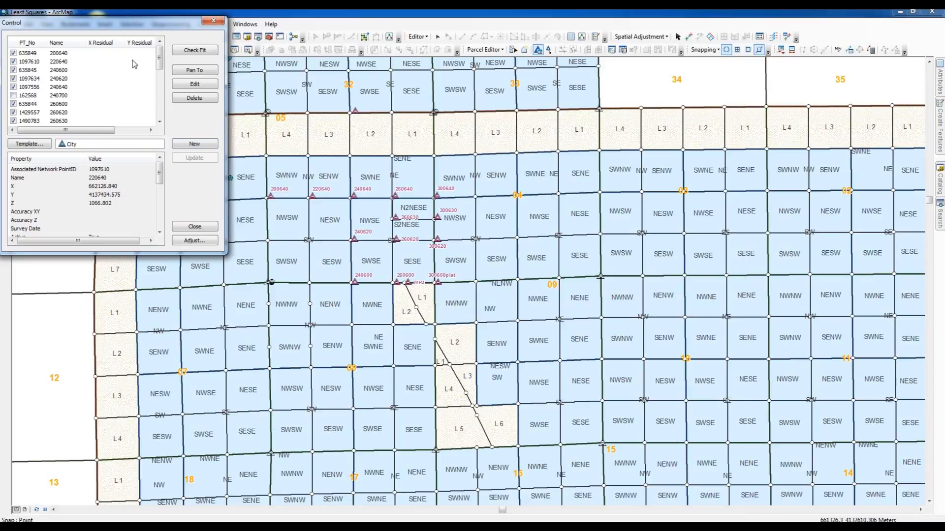
left_click(193, 227)
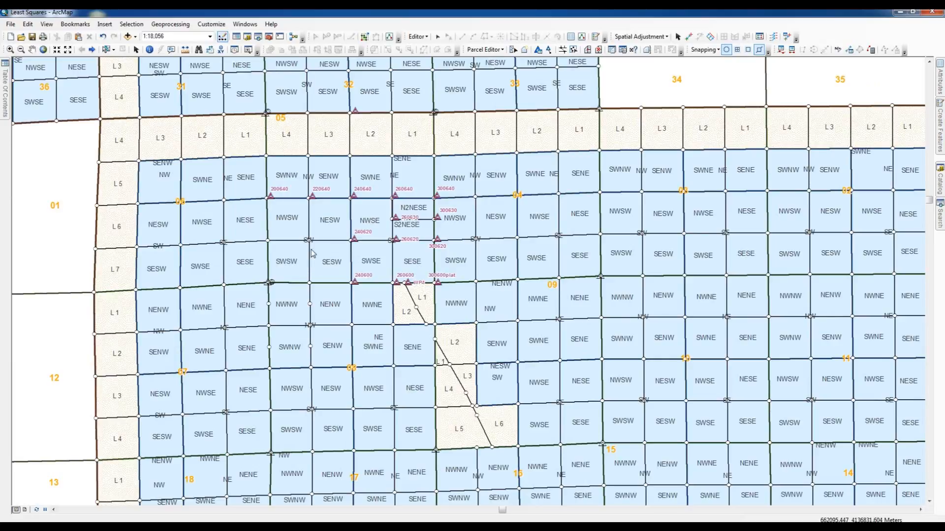
Step: Select the parcels around the control points and run a least squares adjustment, accept it, then clear the selection
left_click(512, 50)
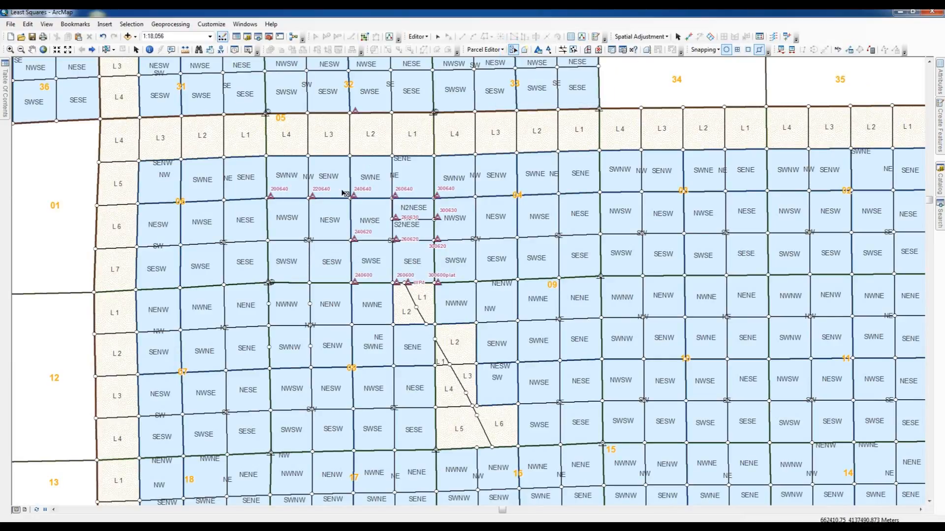
left_click_drag(342, 191, 449, 291)
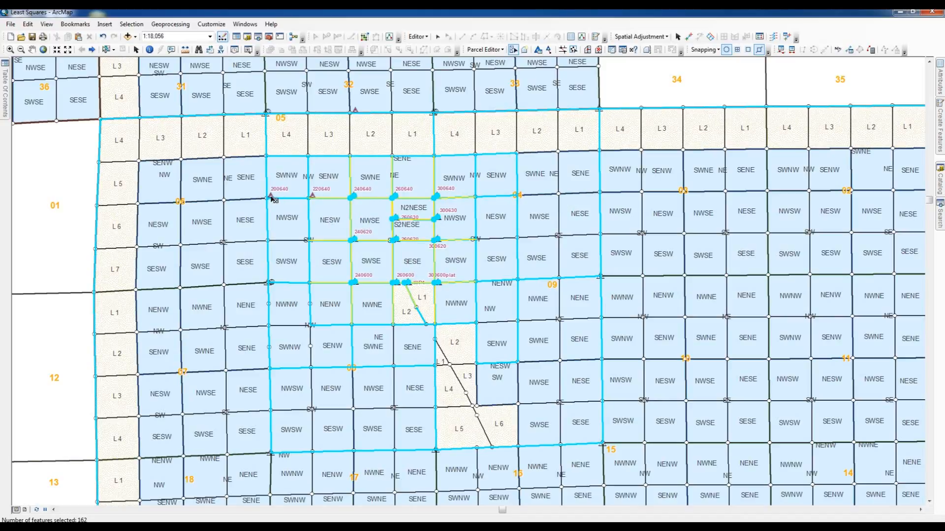
left_click(538, 49)
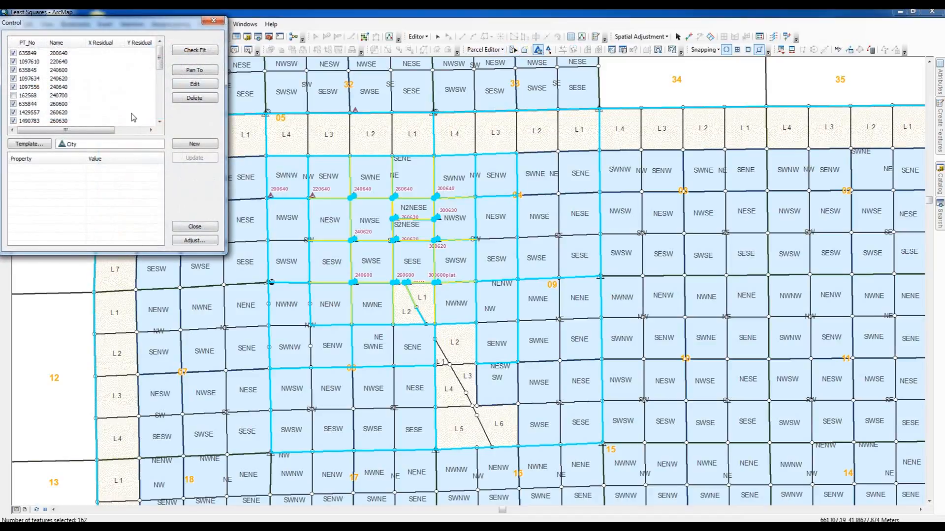
left_click(195, 240)
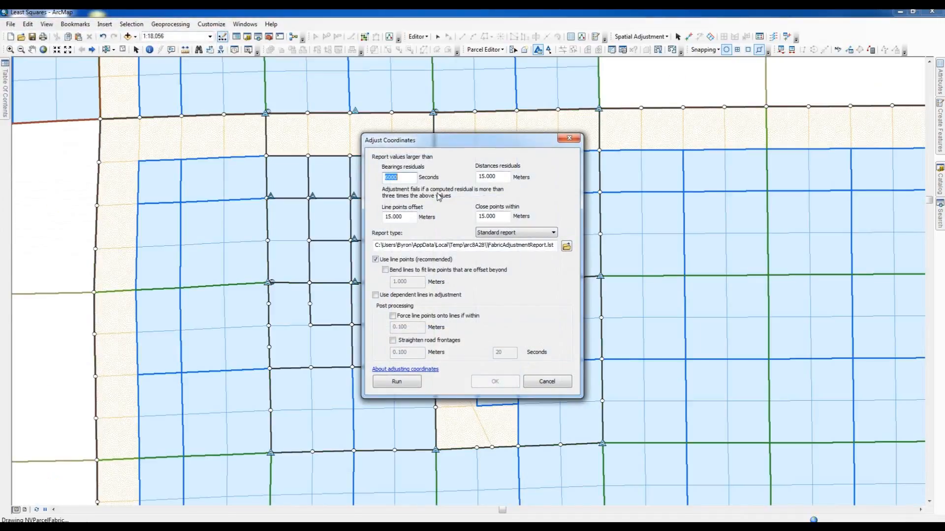
left_click_drag(526, 146, 804, 147)
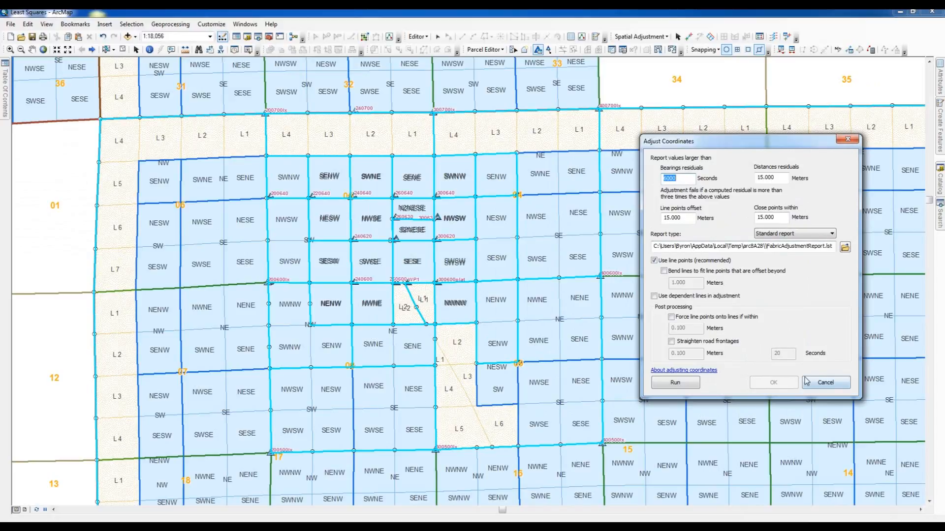
left_click(675, 383)
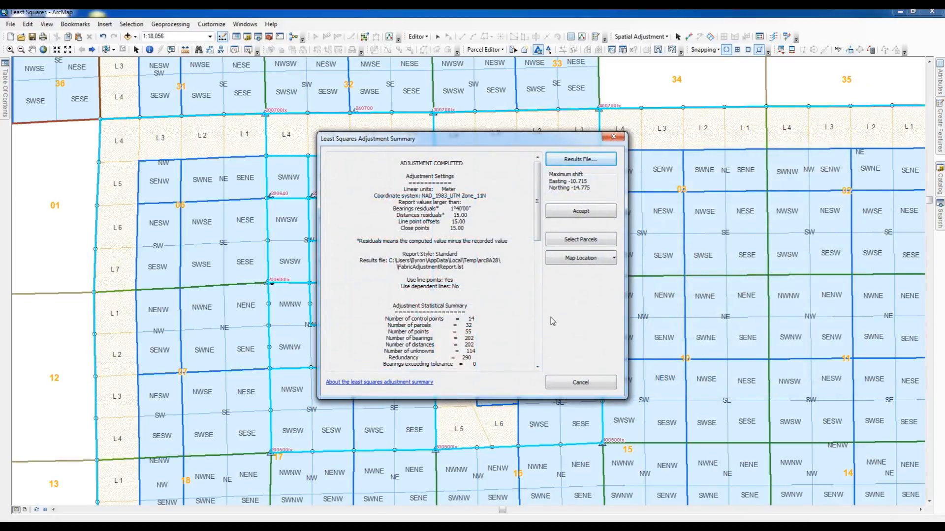
left_click(592, 214)
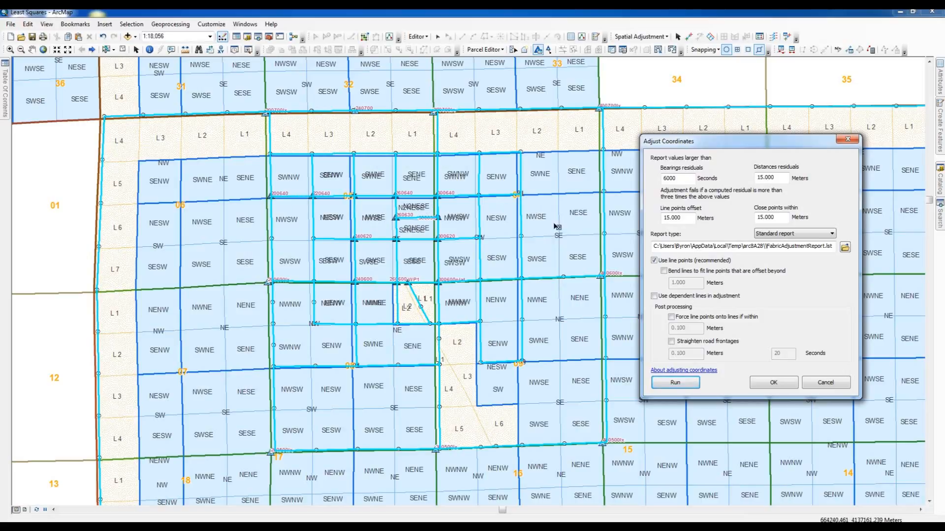
left_click(779, 384)
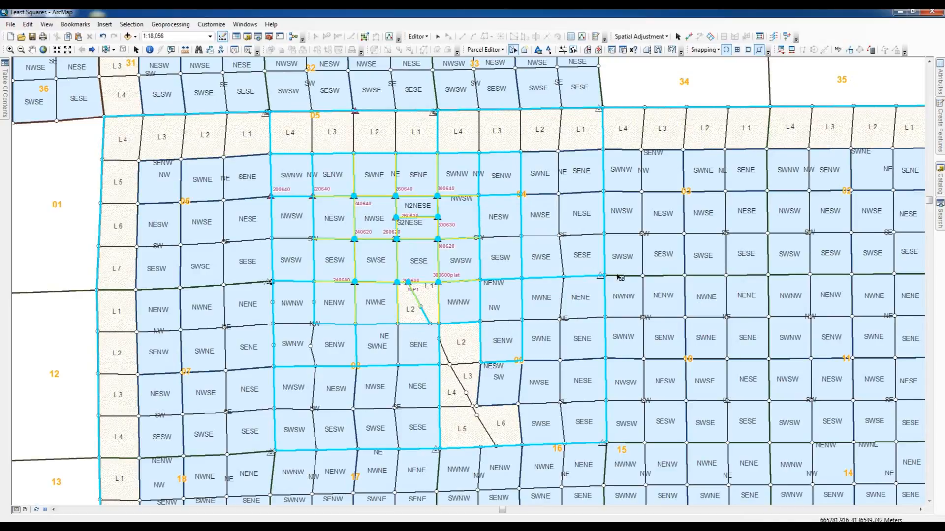
left_click(123, 49)
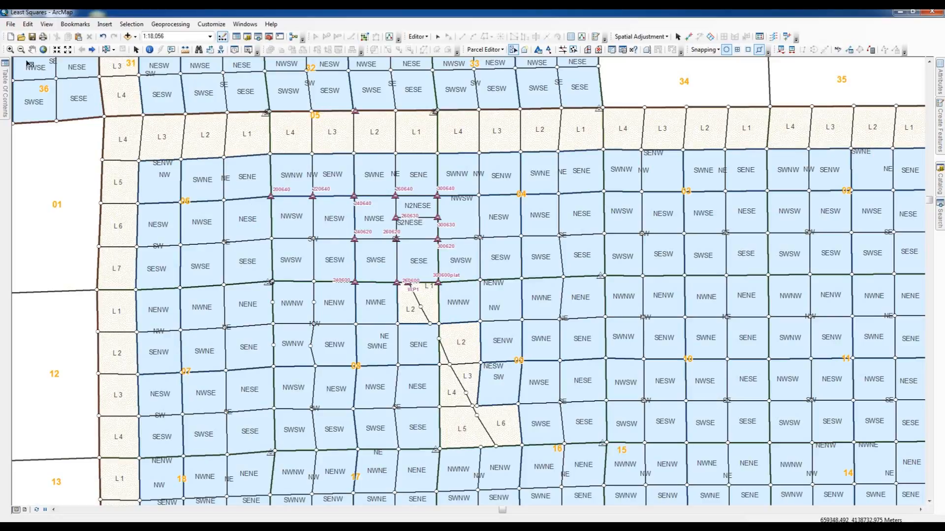
Step: Zoom in closely on control point 200640 to examine its fit, then step back to the previous extents
left_click(10, 50)
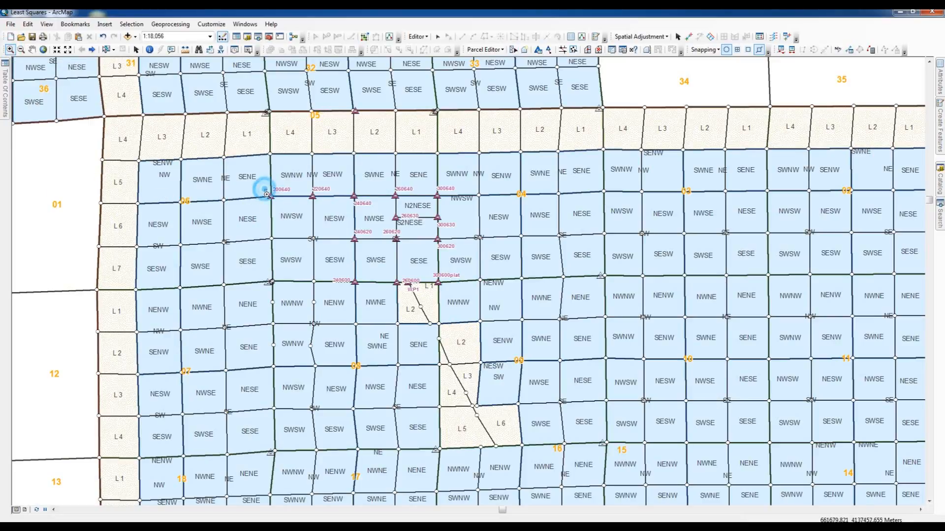
left_click_drag(265, 190, 274, 201)
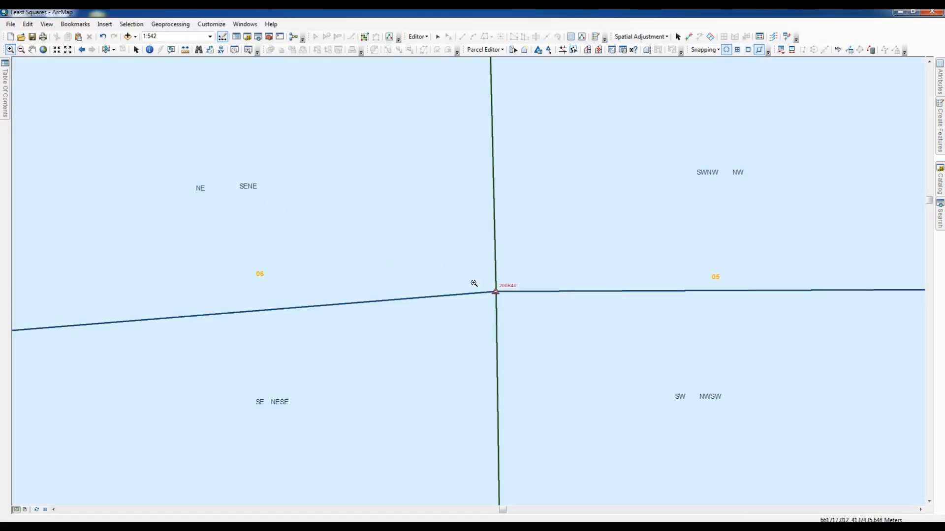
left_click_drag(482, 281, 512, 309)
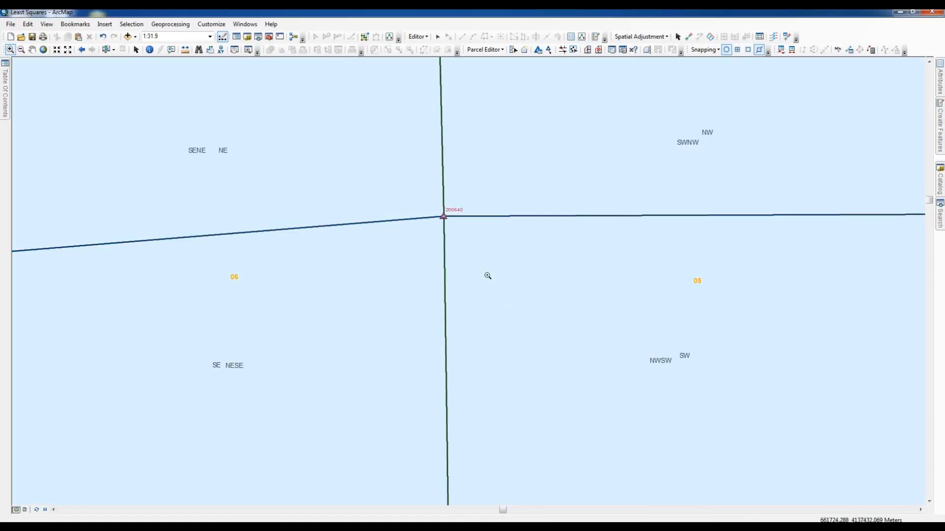
left_click_drag(431, 205, 475, 259)
left_click_drag(339, 179, 364, 202)
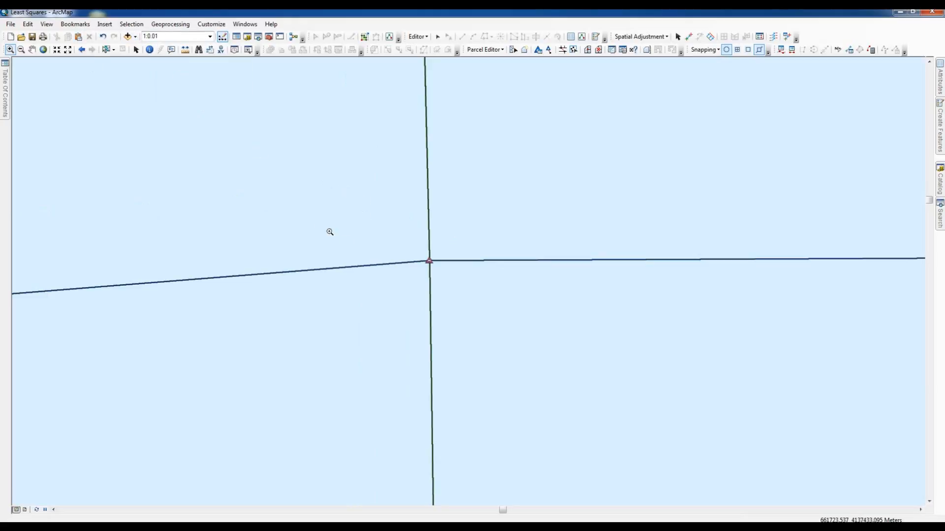
left_click_drag(401, 240, 450, 280)
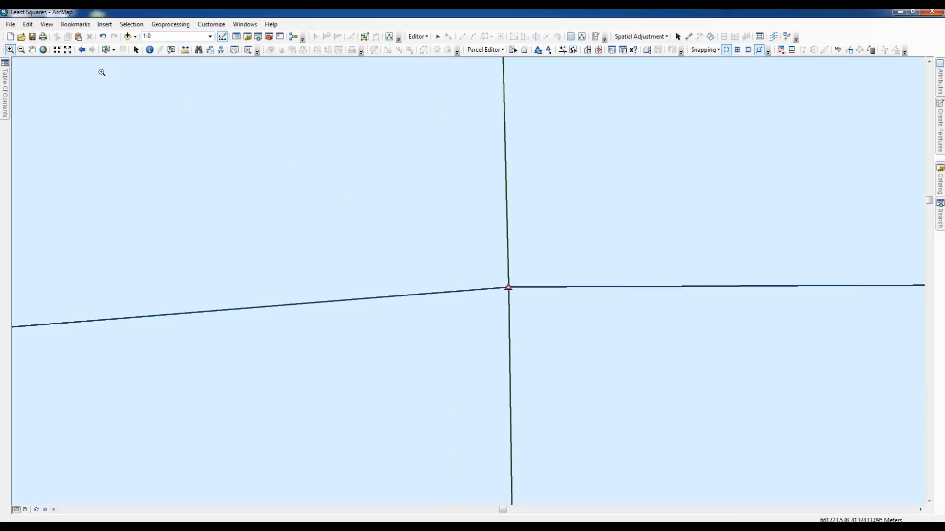
left_click(82, 50)
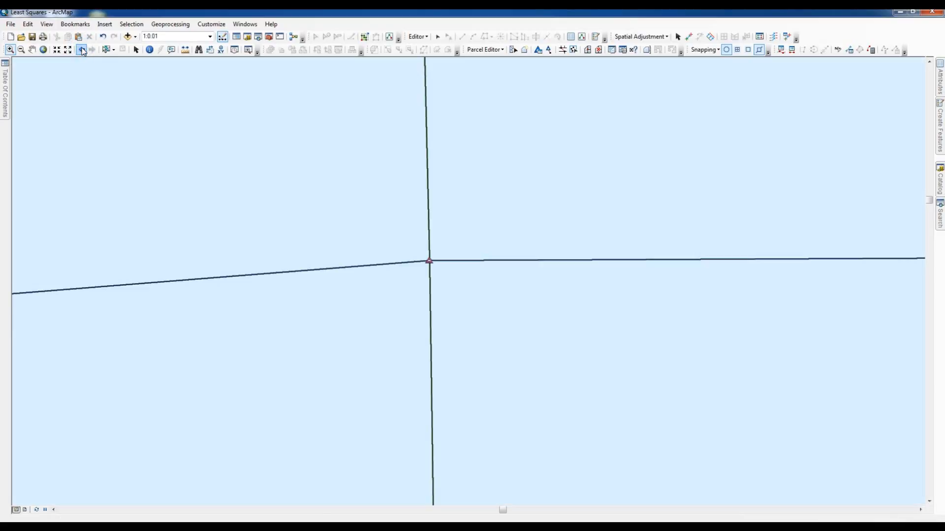
left_click(82, 50)
left_click(81, 49)
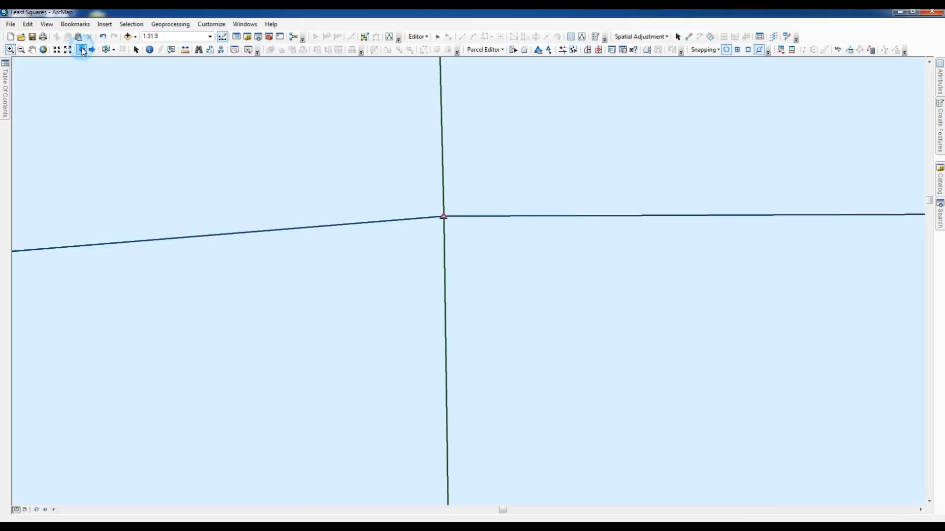
left_click(81, 50)
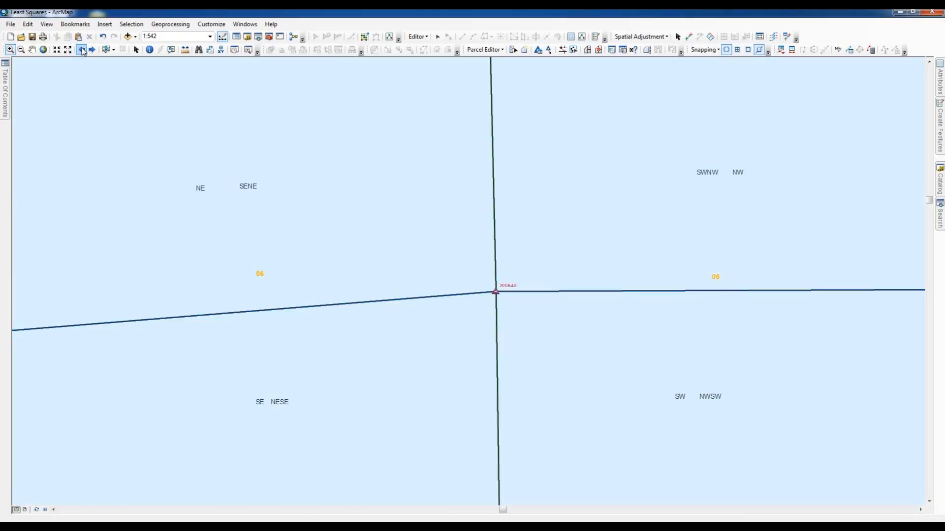
left_click(82, 49)
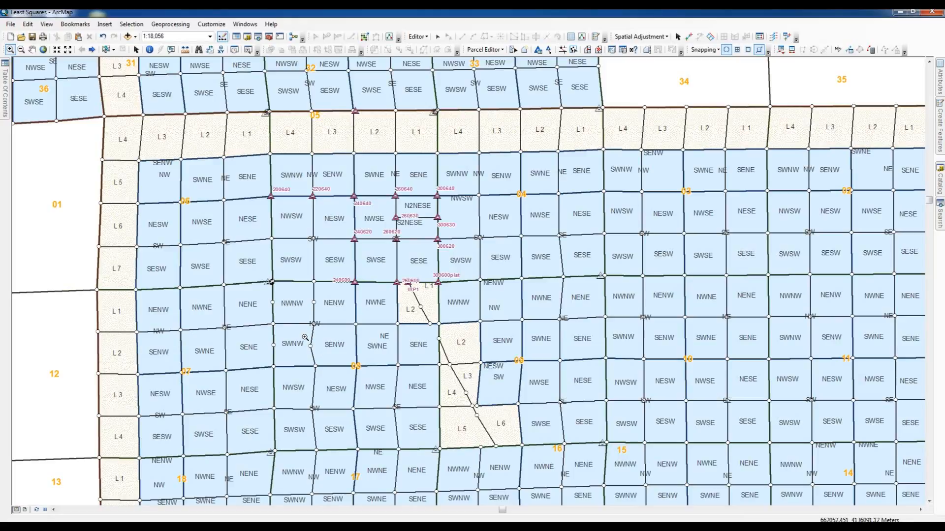
Step: Undo the least squares adjustment
left_click(514, 50)
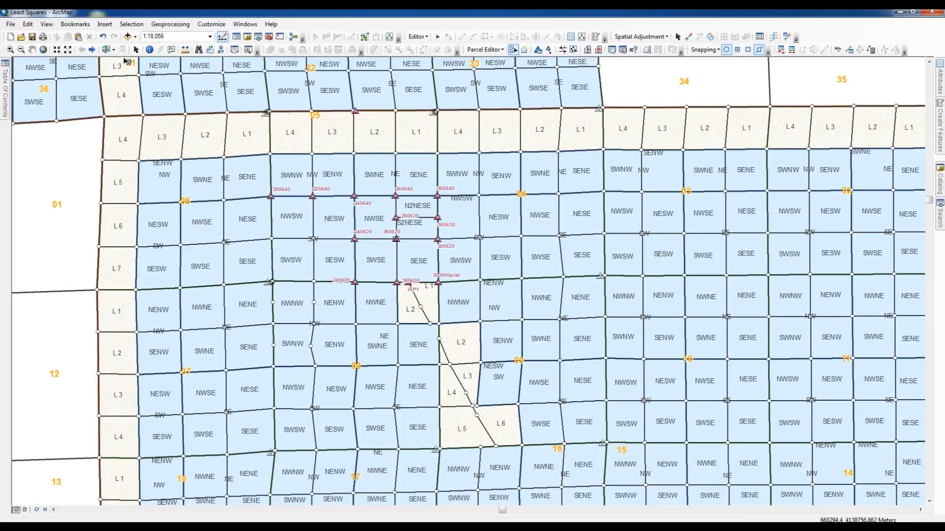
left_click(103, 37)
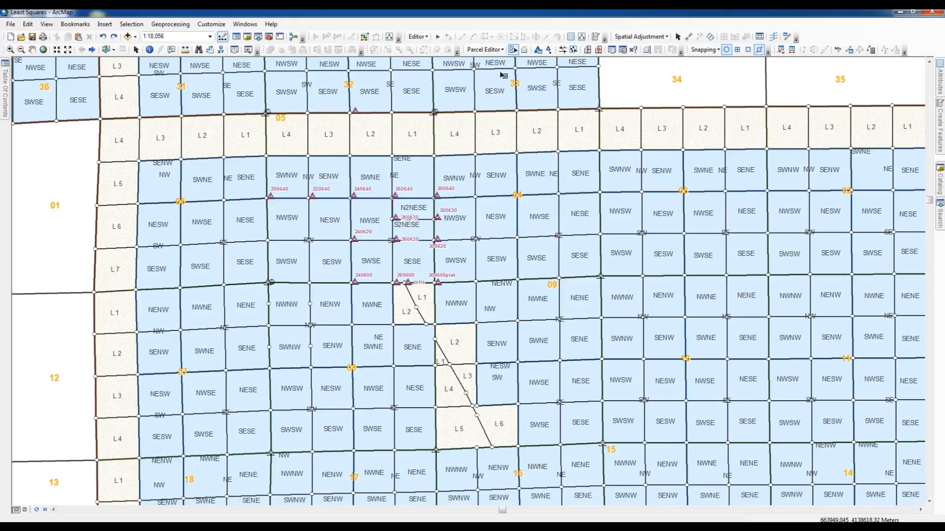
Step: Open the control points list and enable control points 200600lx, 200700lx and 300700lx
left_click(538, 53)
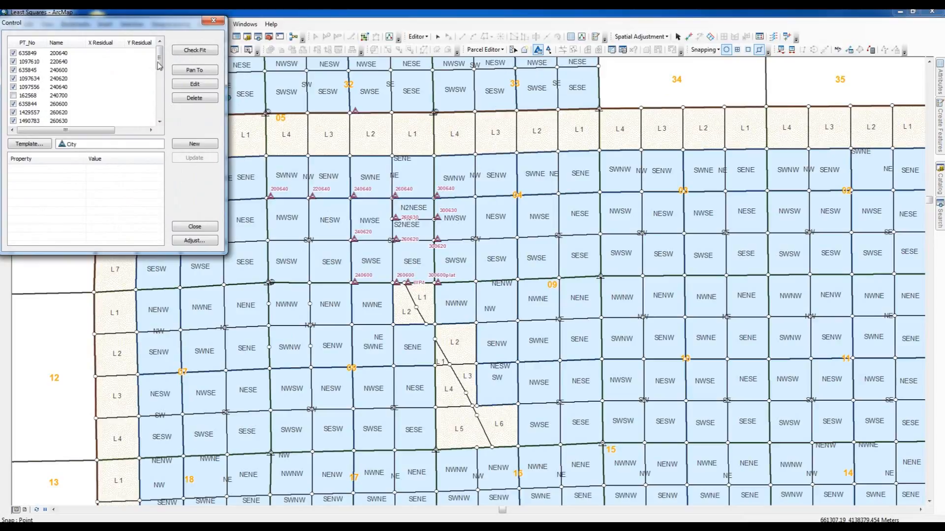
left_click_drag(159, 58, 159, 89)
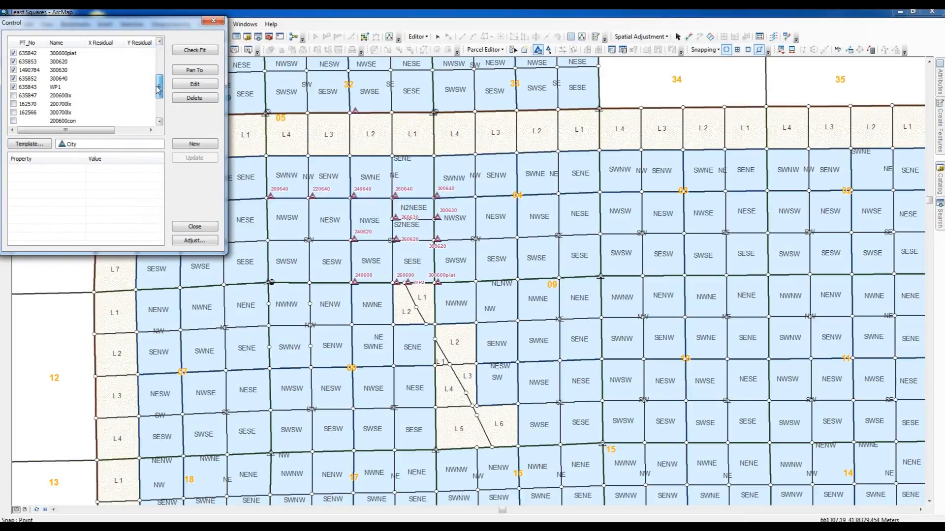
left_click(13, 95)
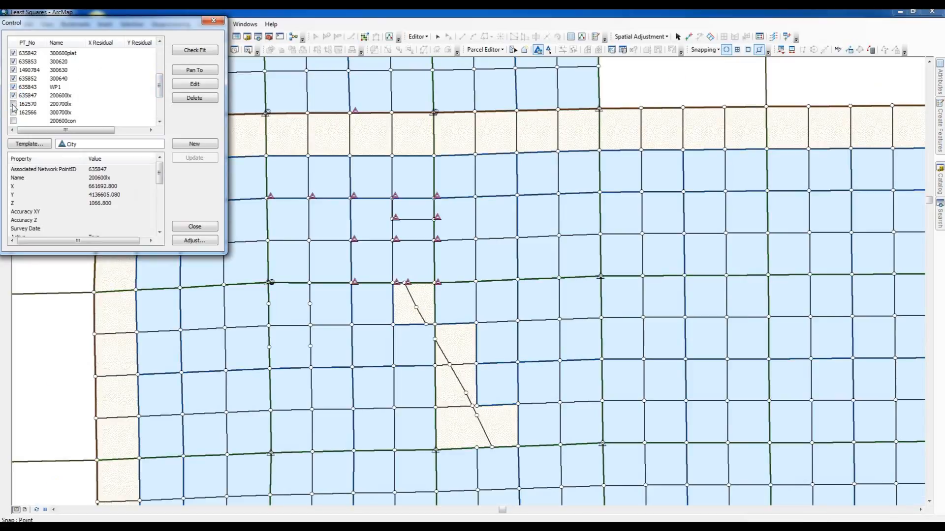
left_click(13, 103)
left_click(14, 112)
left_click_drag(159, 85, 161, 108)
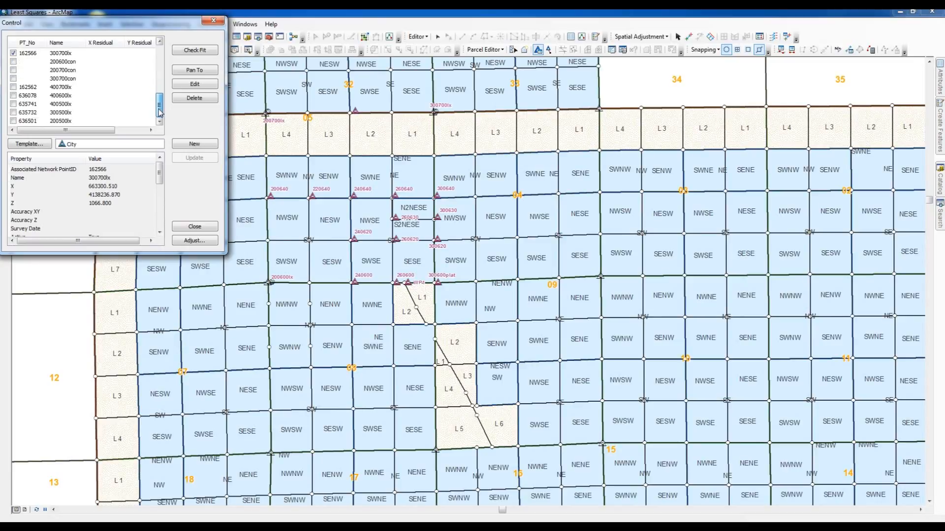
Step: Enable the lx control points from 400700lx down to 200500lx and close the control points list
left_click(14, 87)
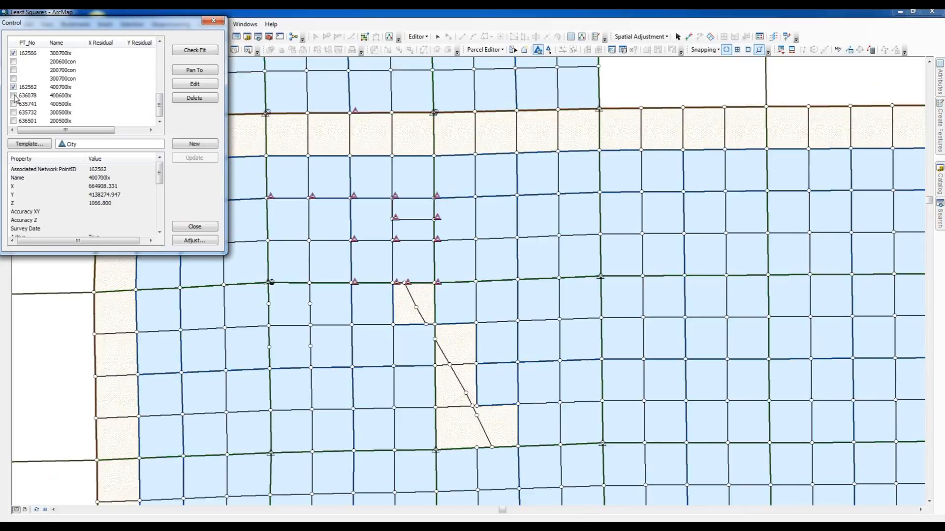
left_click(14, 95)
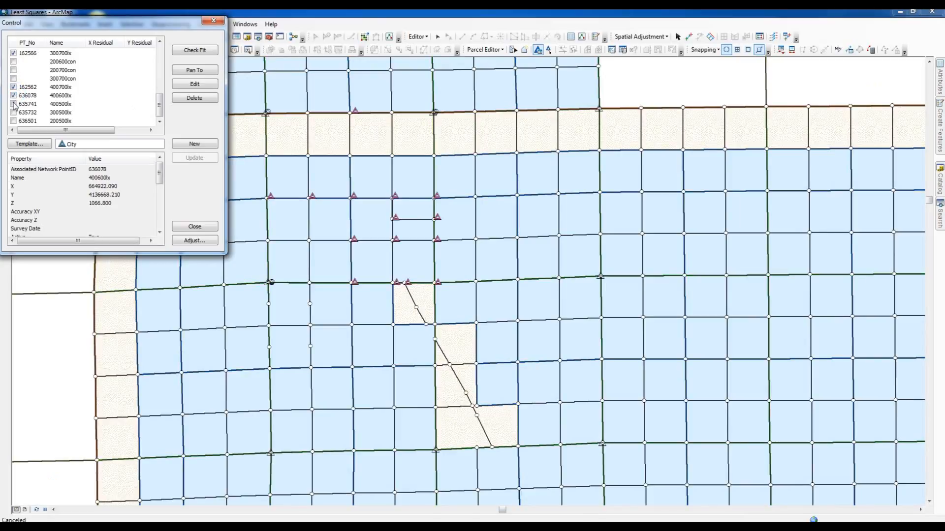
left_click(14, 104)
left_click(13, 112)
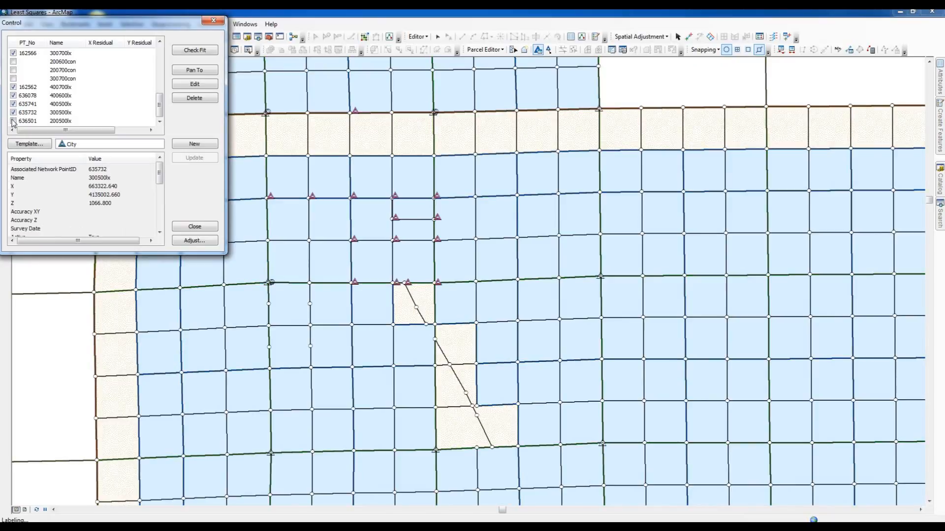
left_click(14, 120)
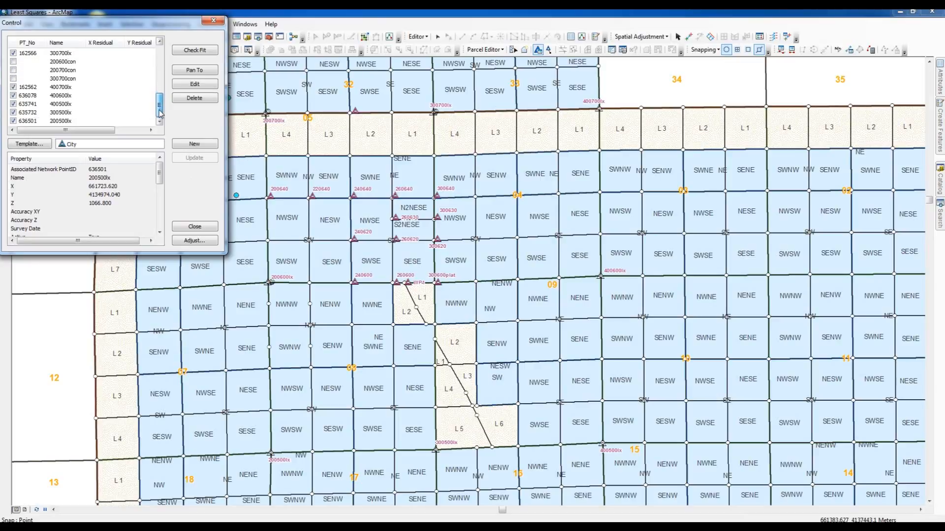
mouse_move(158, 113)
left_mouse_down()
mouse_move(165, 94)
mouse_move(156, 117)
left_mouse_up()
left_click(186, 227)
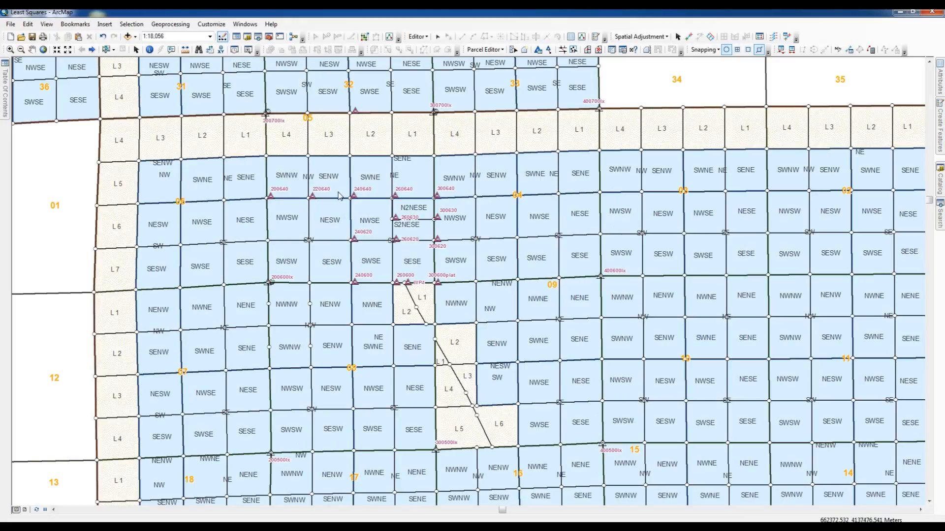
Step: Select the parcels inside the control point cluster between points 240640 and 300600 and open the Adjust Coordinates settings
left_click(513, 50)
left_click_drag(340, 189, 453, 292)
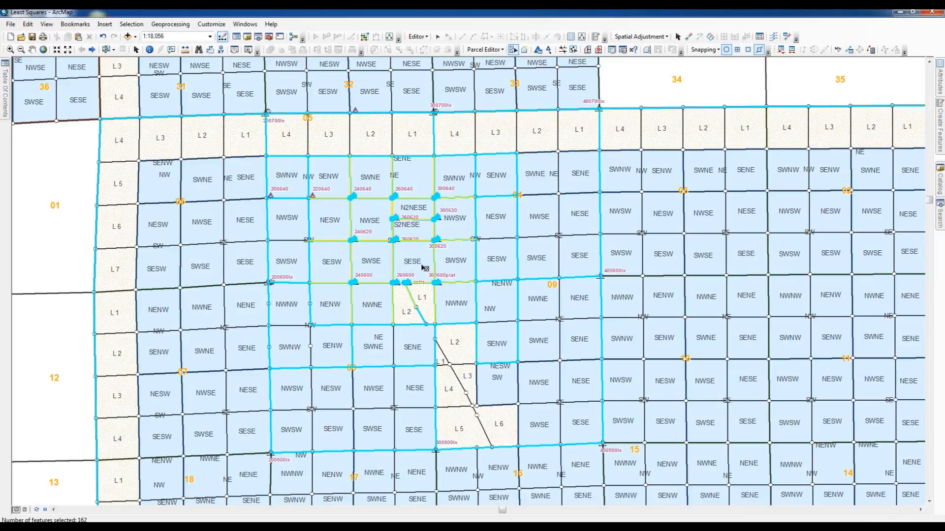
left_click(539, 51)
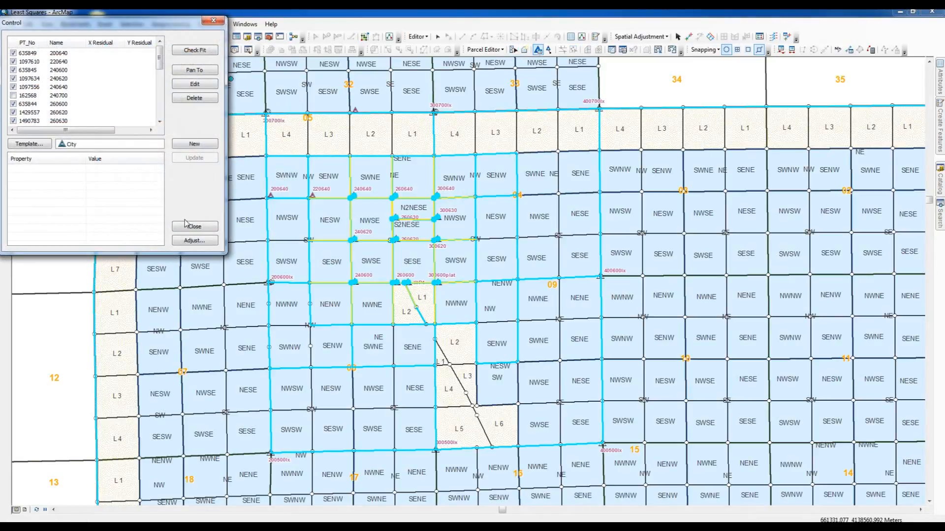
left_click(193, 241)
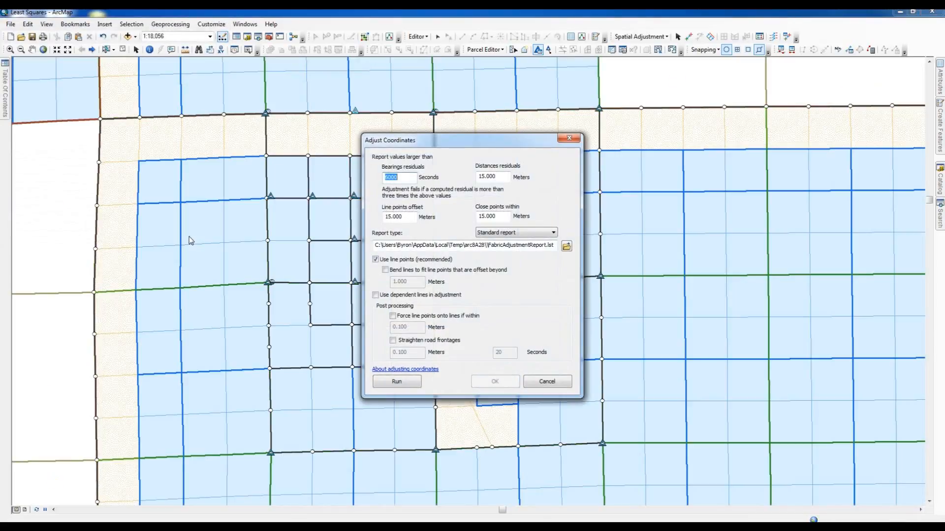
left_click_drag(508, 144, 806, 169)
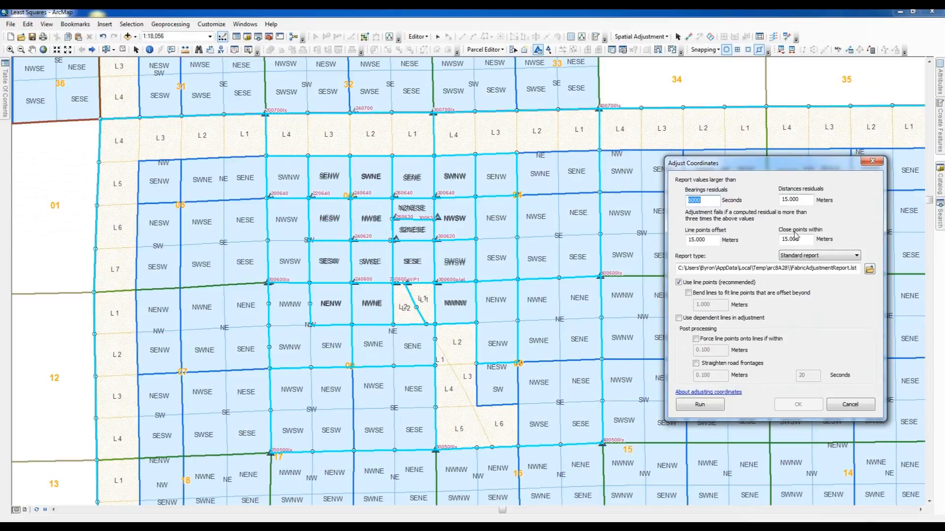
Step: Try running the adjustment with distance residual, close point and line point offset tolerances of 5 meters, reviewing the report
double_click(797, 199)
type("5")
double_click(803, 242)
type("5")
double_click(710, 239)
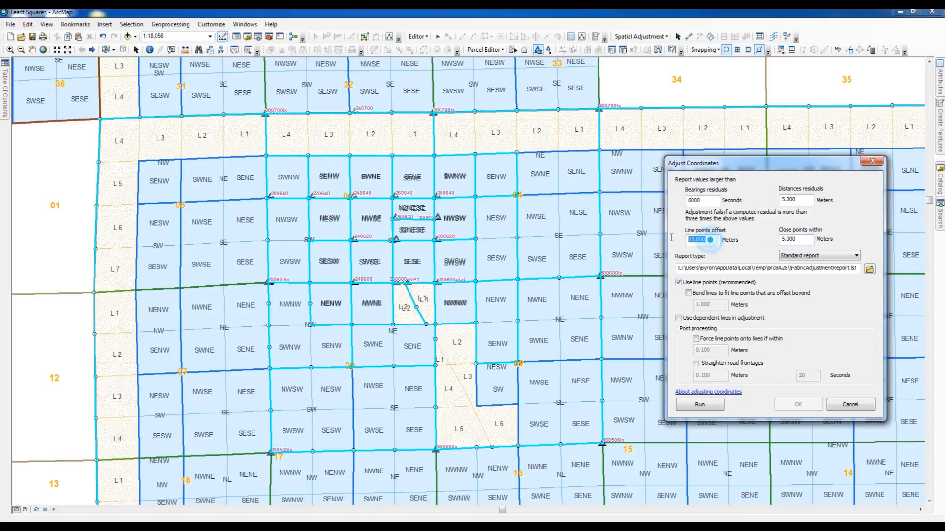
type("5")
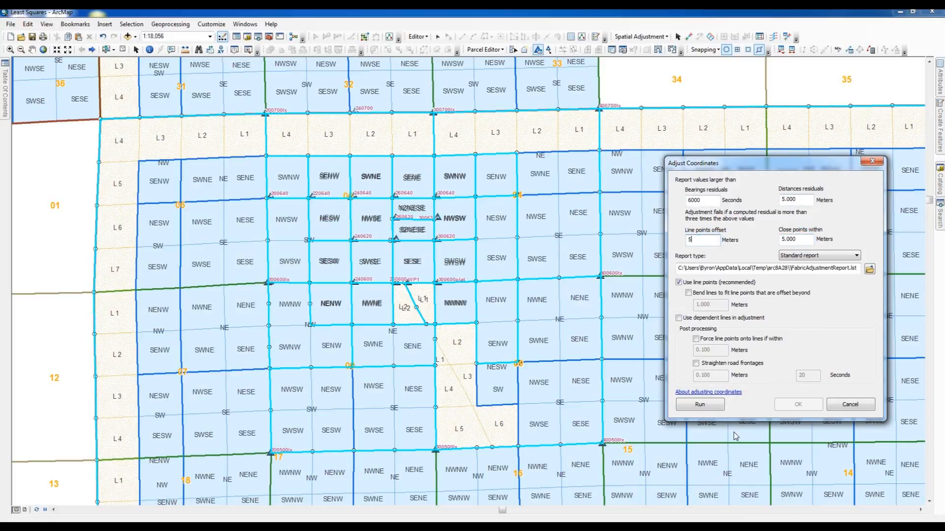
left_click(700, 406)
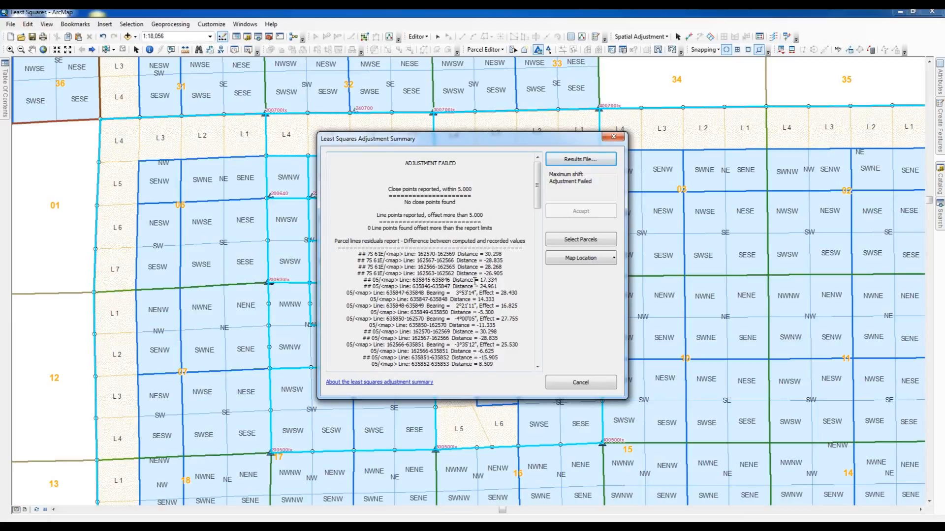
left_click_drag(537, 187, 543, 224)
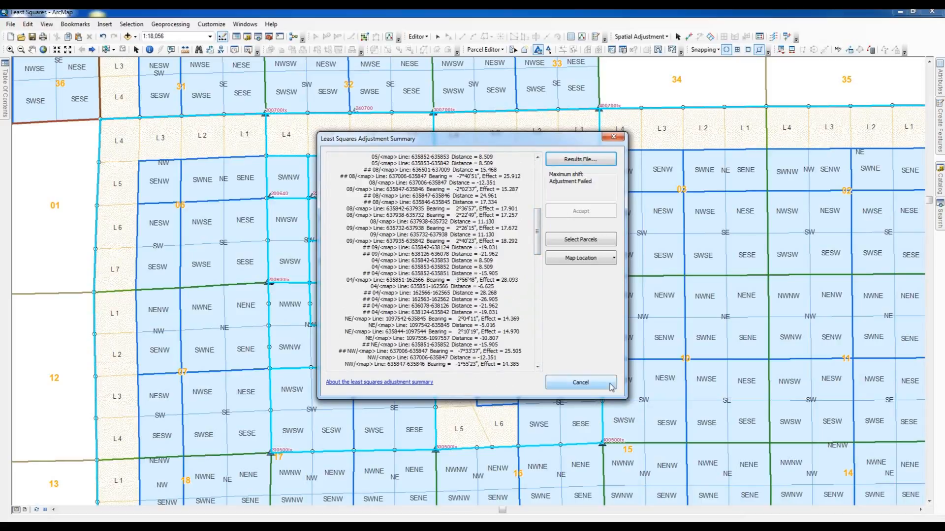
left_click(592, 385)
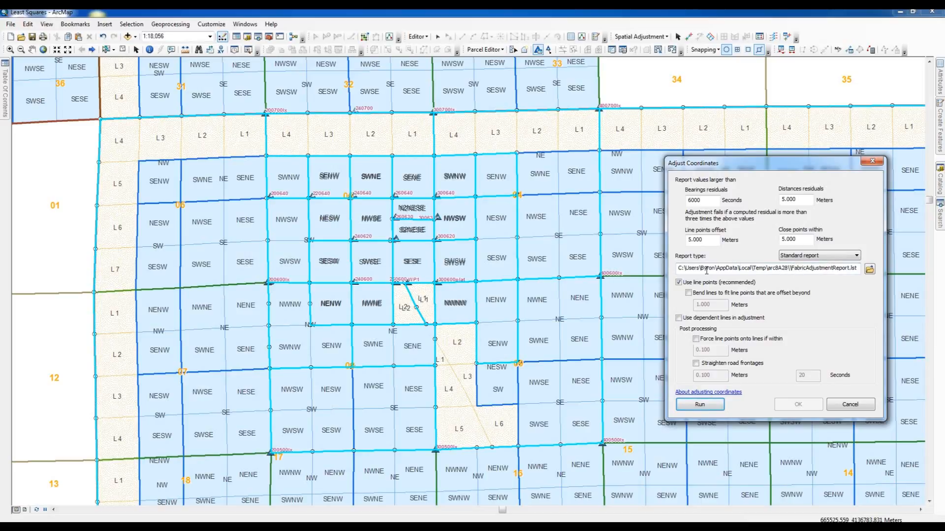
Step: Set the adjustment report file to FabricAdjustmentReport in the E:\CadNSDI\Training\Least Squares folder
left_click(869, 269)
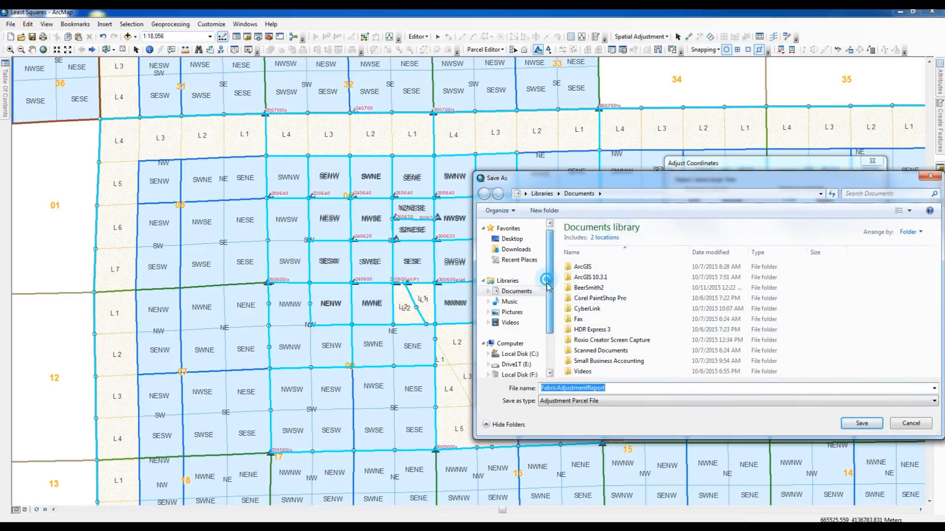
scroll(526, 305, "down", 3)
left_click(523, 320)
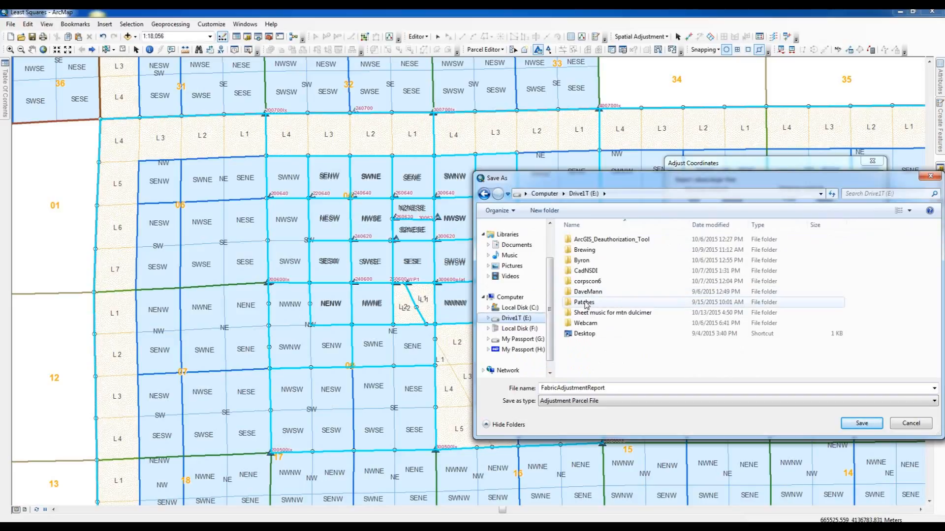
double_click(583, 271)
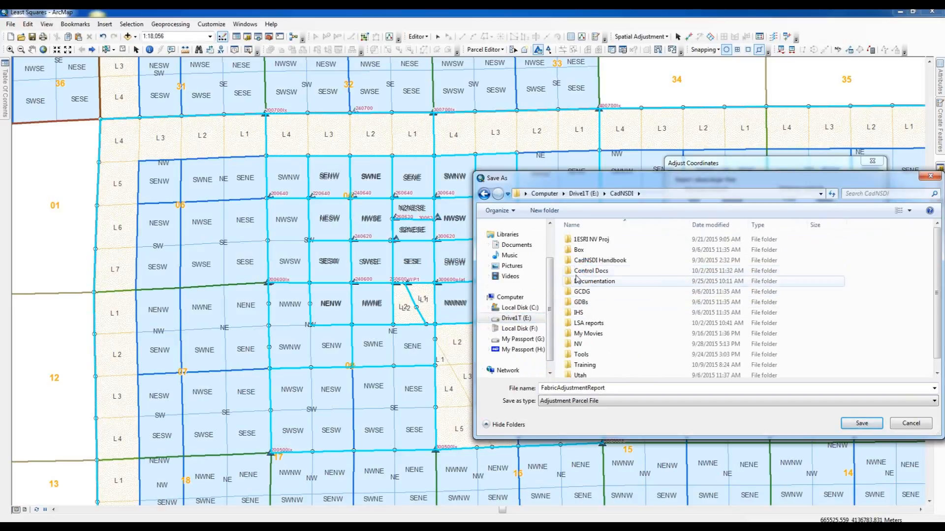
double_click(582, 365)
double_click(572, 241)
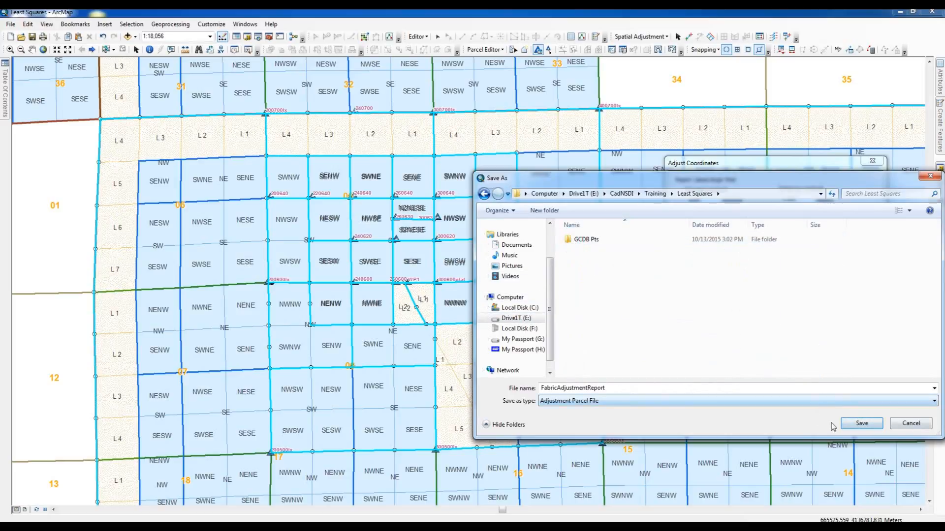
left_click(855, 425)
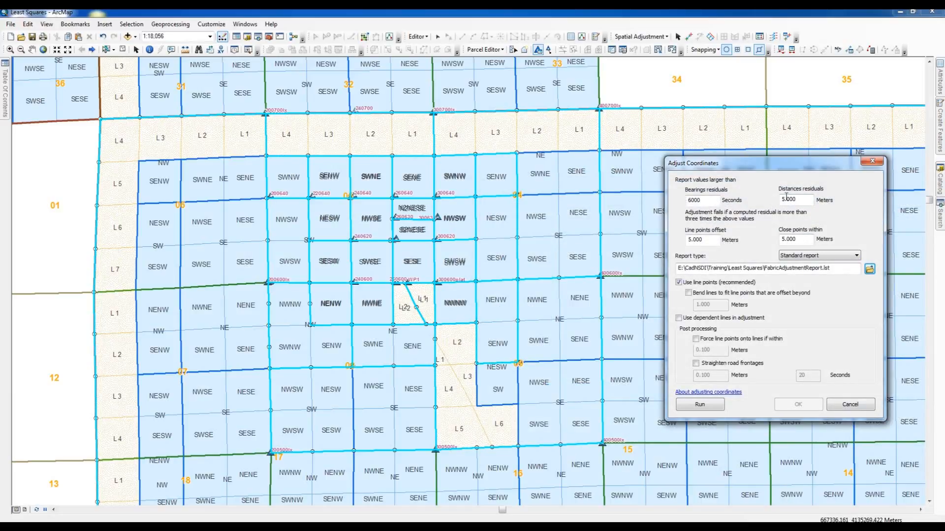
Step: Set distance residuals, close points and line points offset to 15 meters and run the adjustment
double_click(795, 199)
type("15")
double_click(798, 240)
type("15")
double_click(702, 241)
type("1")
left_click(700, 405)
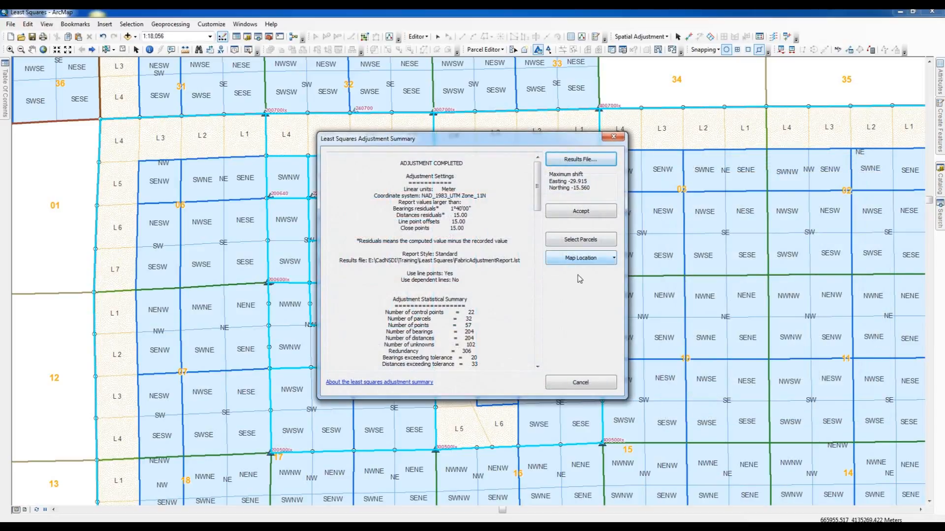
Step: Accept the adjustment, close the Adjust Coordinates dialog and clear the selected features
left_click(583, 212)
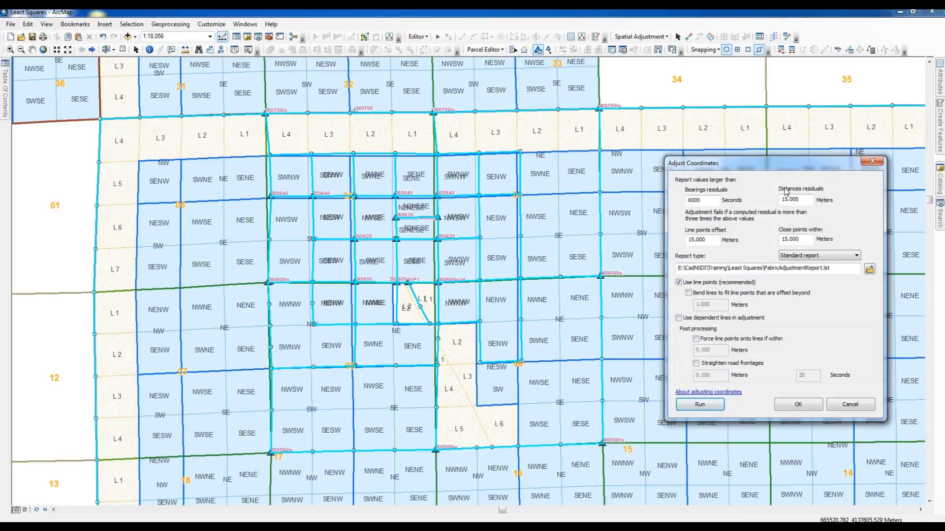
left_click_drag(783, 166, 830, 221)
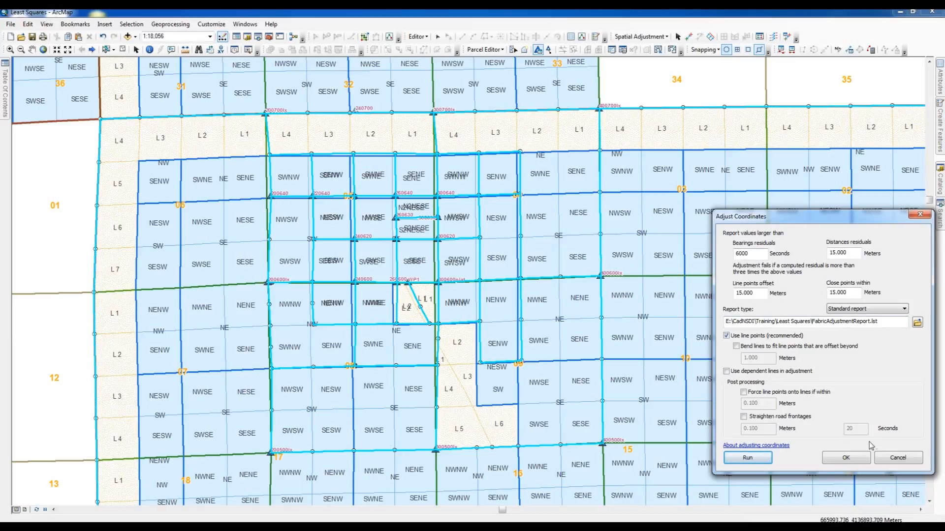
left_click(846, 459)
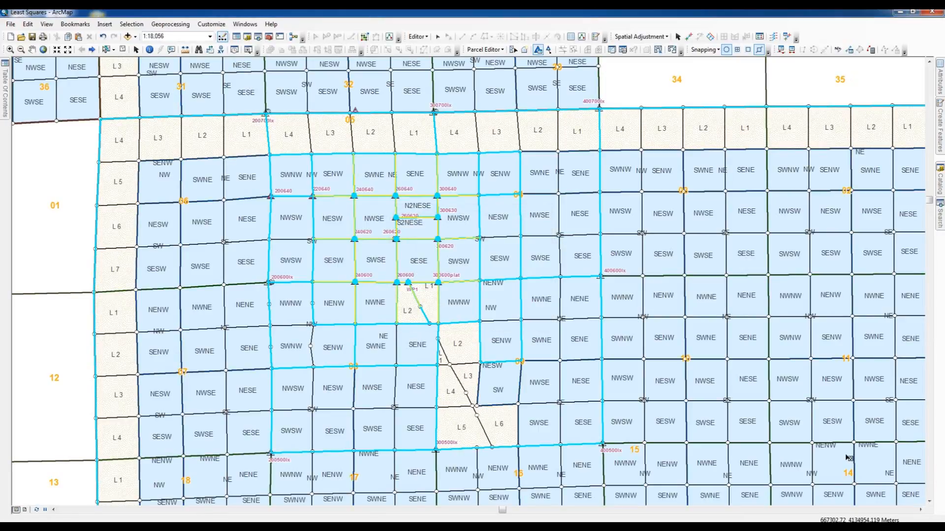
left_click(123, 50)
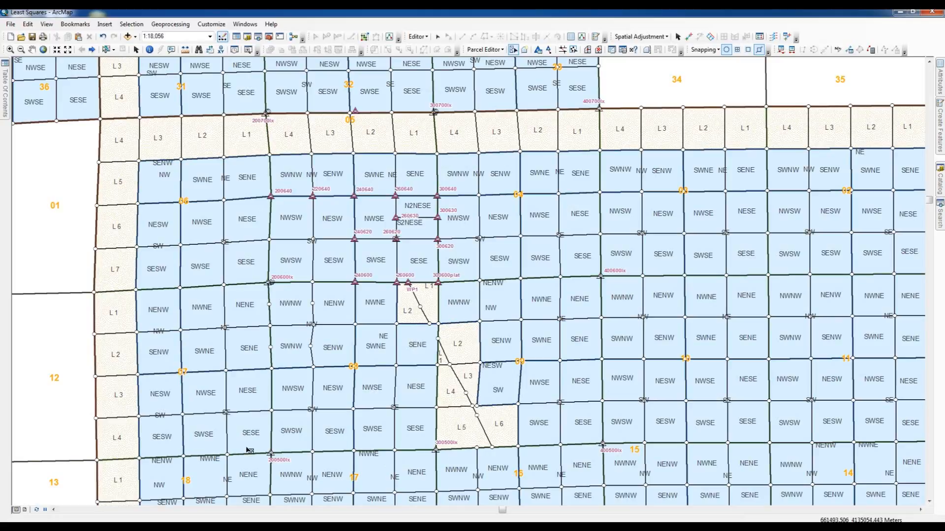
Step: Review the control point conversion PDF in Adobe Acrobat, minimize it and undo the least squares adjustment
left_click(266, 526)
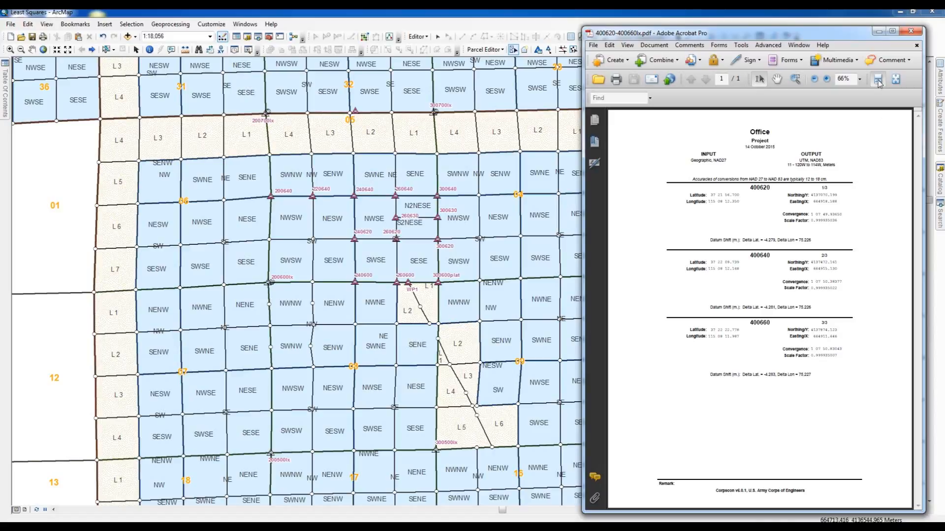
left_click(879, 34)
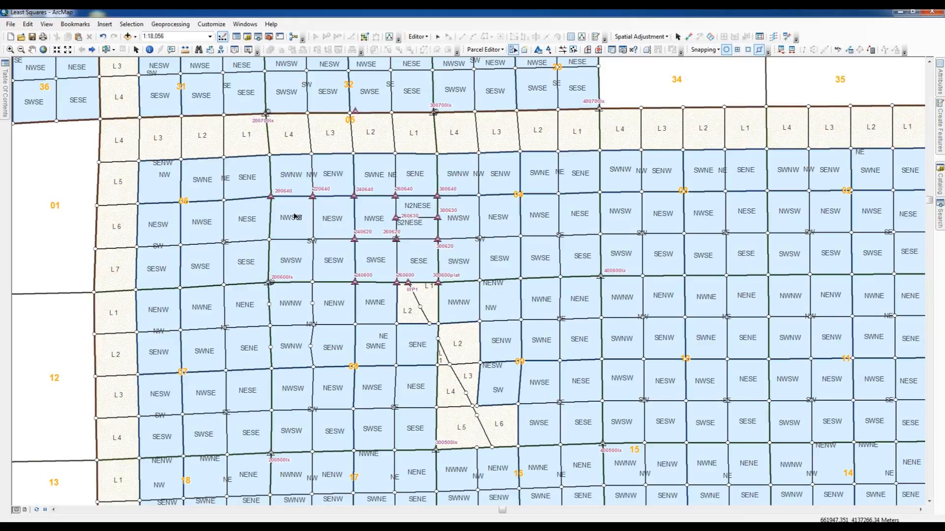
left_click(102, 37)
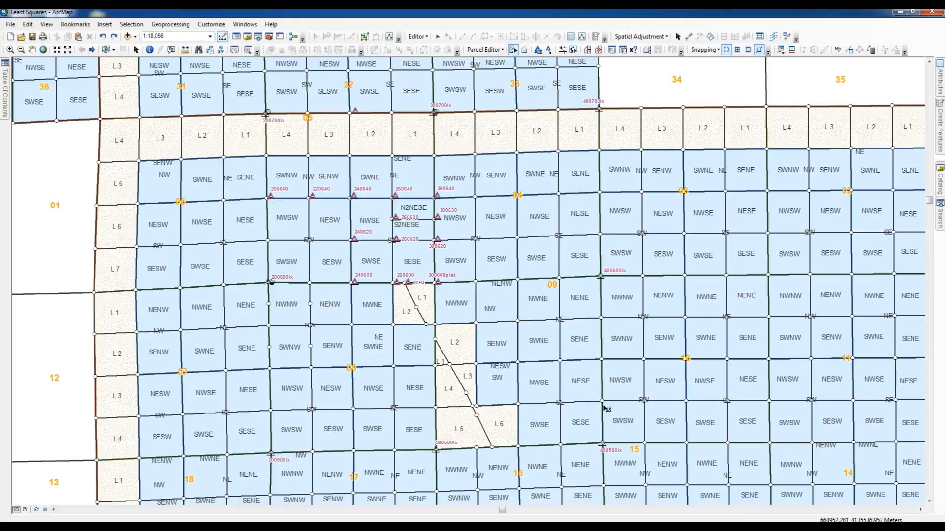
Step: Select all parcels between control points 200700lx, 400700lx, 200500lx and 400500lx and open the Adjust Coordinates settings
left_click_drag(604, 406, 609, 463)
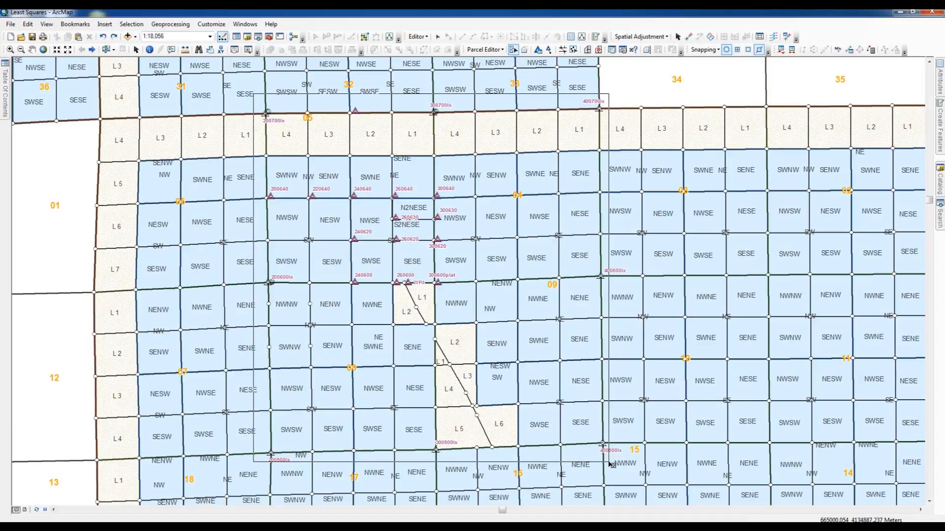
left_click_drag(609, 462, 609, 462)
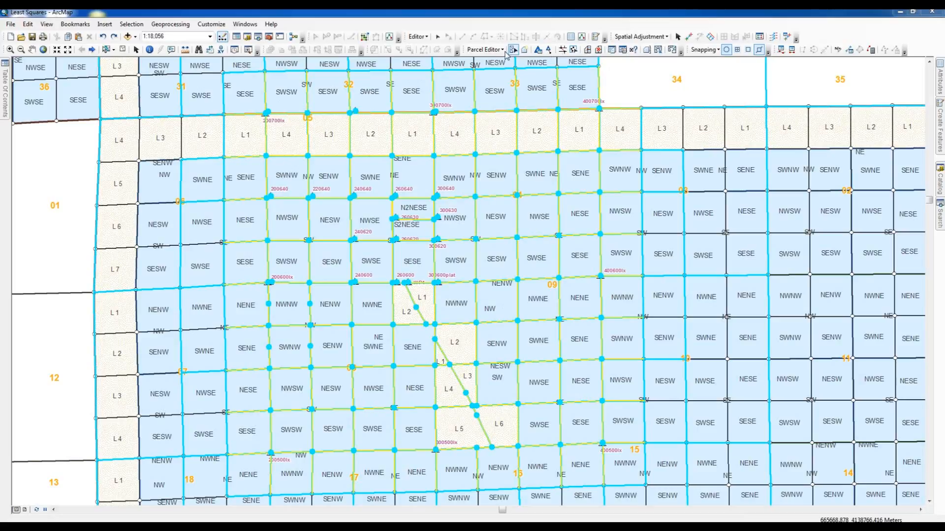
left_click(538, 51)
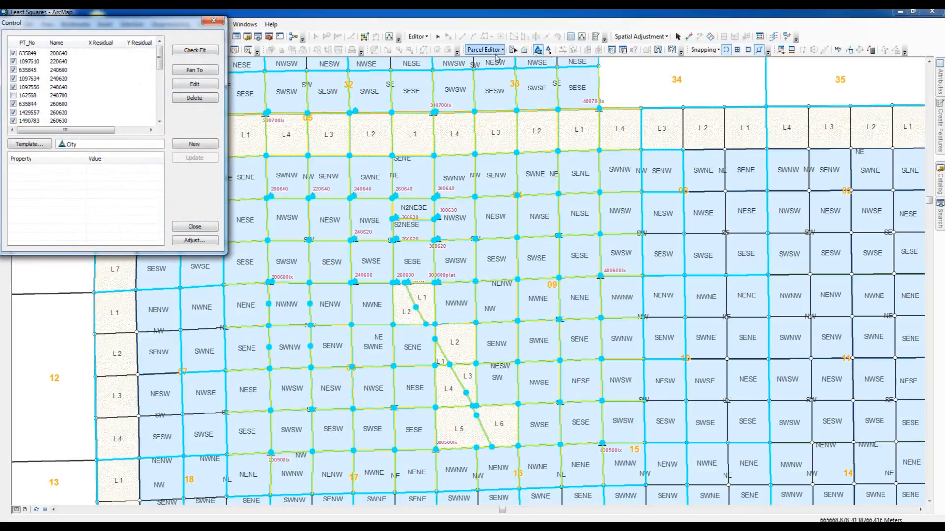
left_click(191, 242)
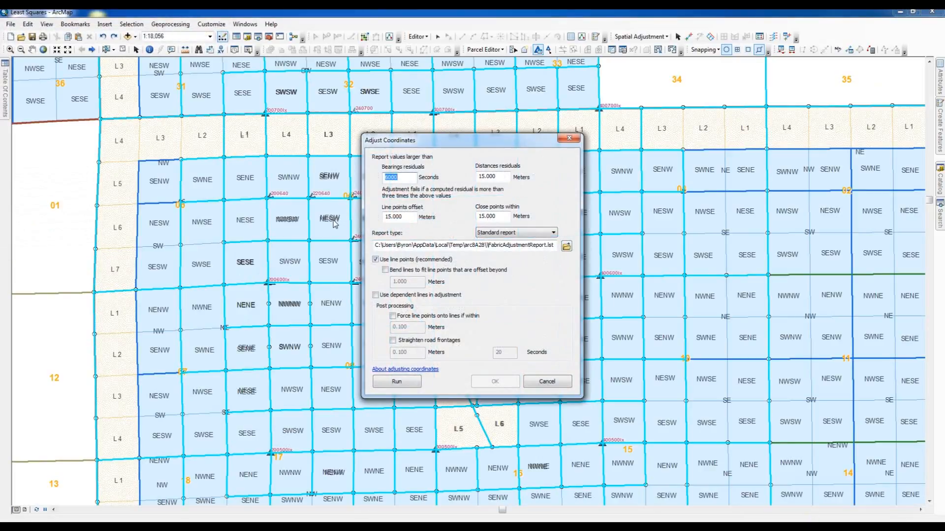
Step: Run the adjustment with the default 15 meter tolerances, accept the result and close the dialog
left_click_drag(510, 140, 818, 149)
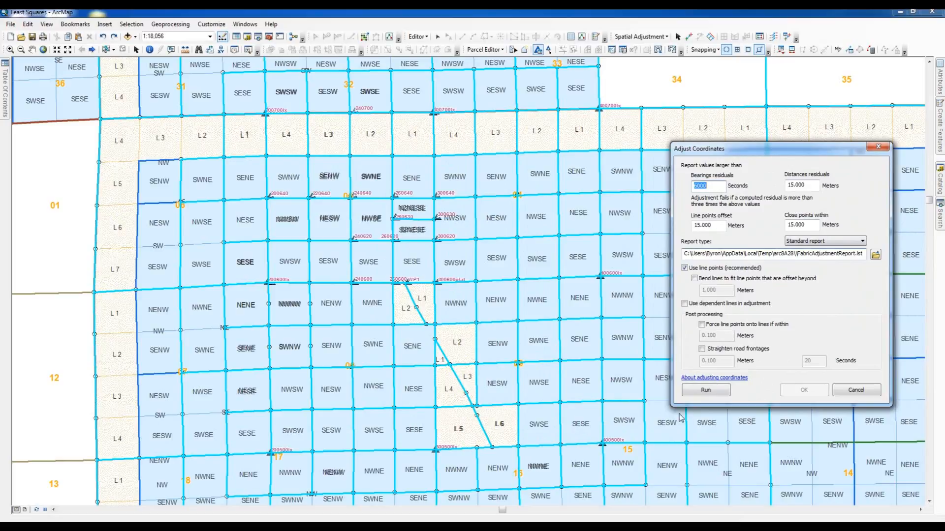
left_click(703, 391)
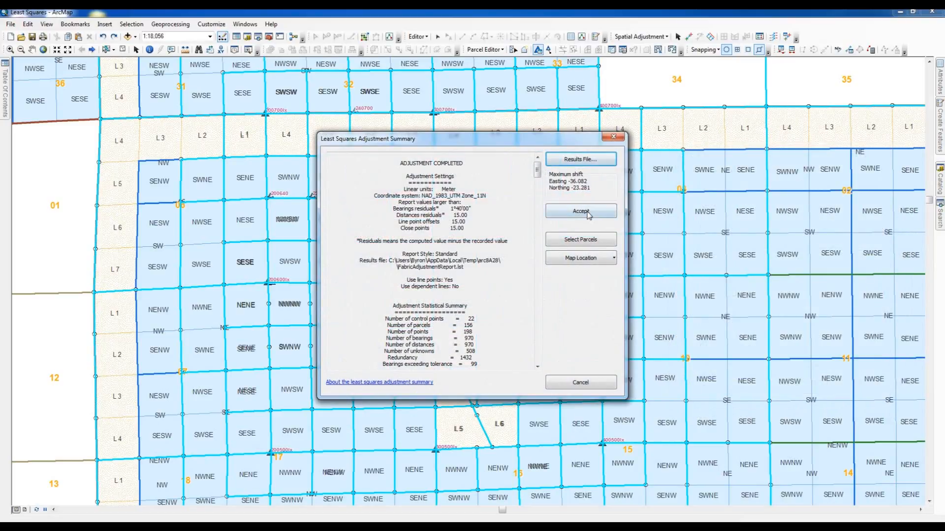
left_click_drag(510, 140, 789, 185)
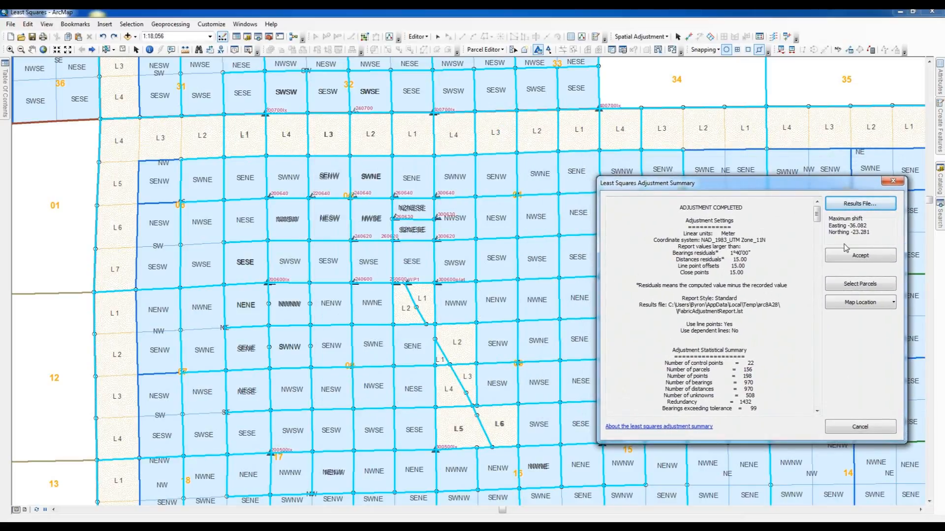
left_click(865, 260)
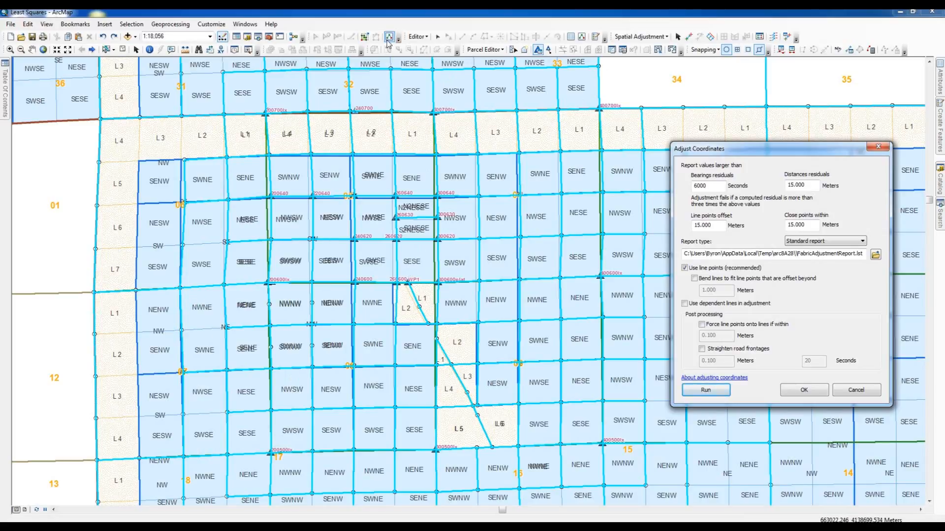
left_click(803, 390)
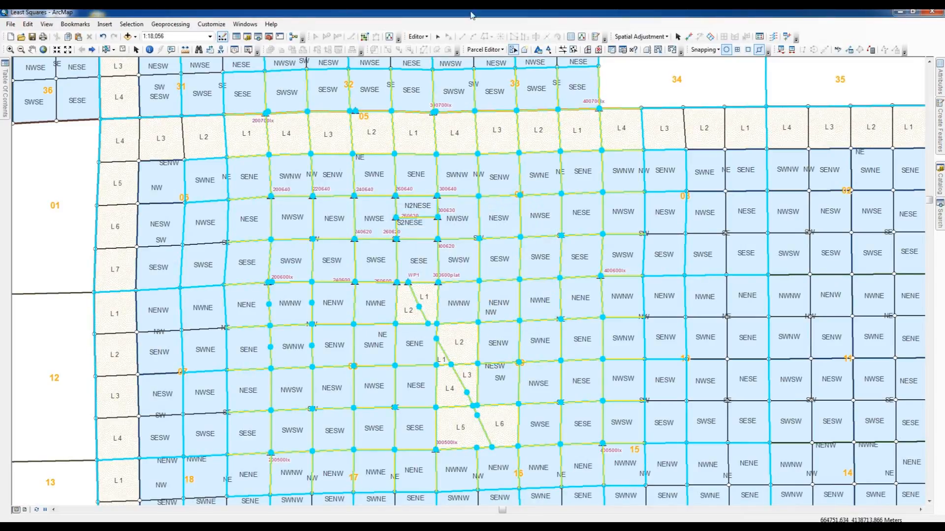
Step: Clear the selected features and undo the least squares adjustment
left_click(121, 50)
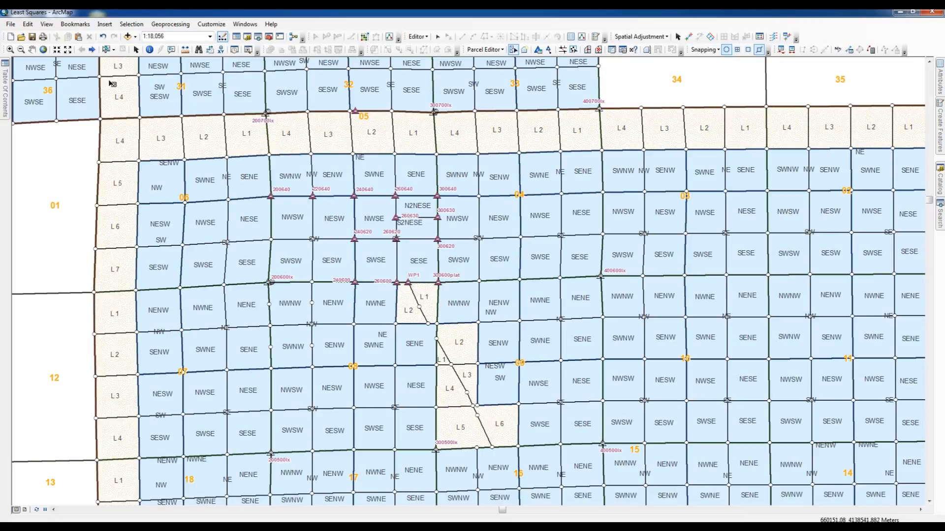
left_click(102, 37)
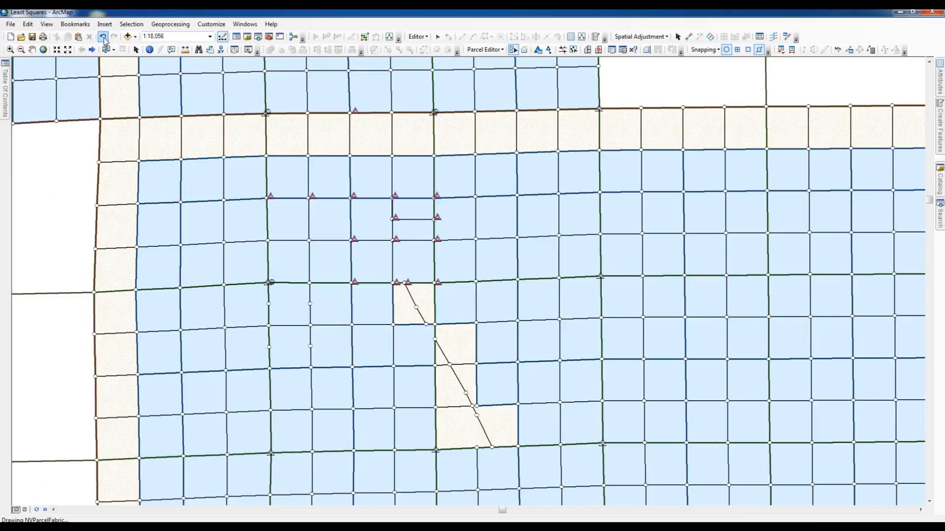